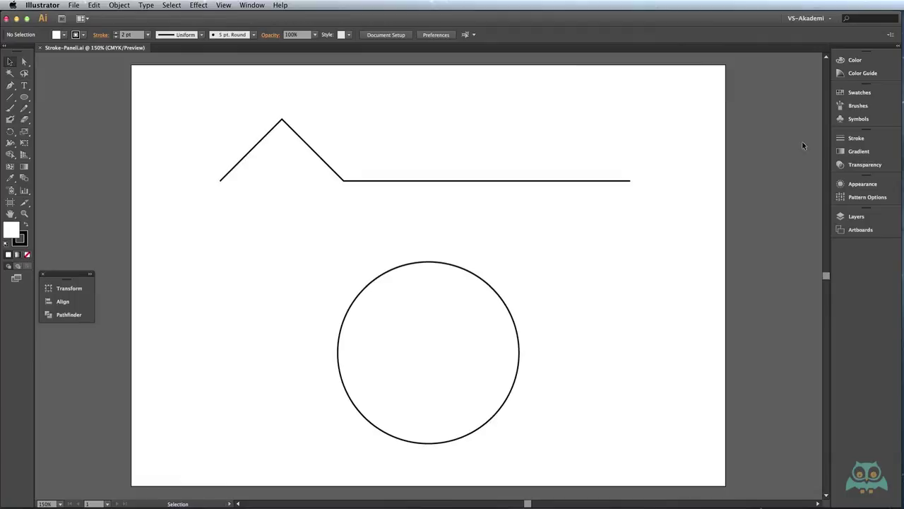
- Show the Stroke panel with all options: cap, corner, dashed line, arrowheads and profile
{"action": "left_click", "coordinate": [840, 139]}
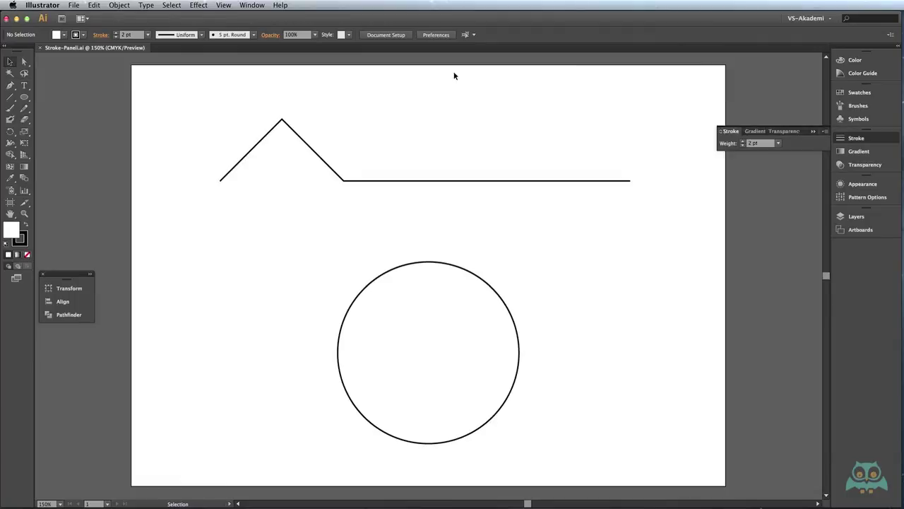
{"action": "left_click", "coordinate": [247, 5]}
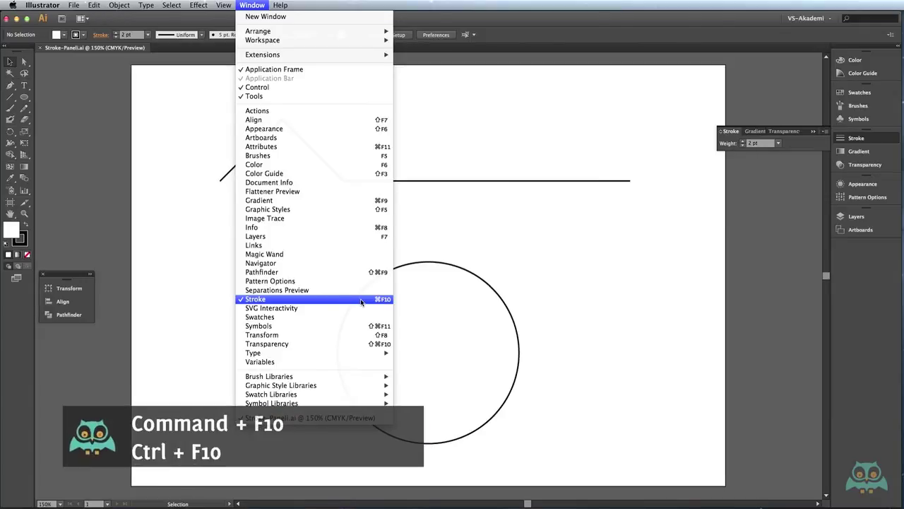
{"action": "left_click", "coordinate": [567, 40]}
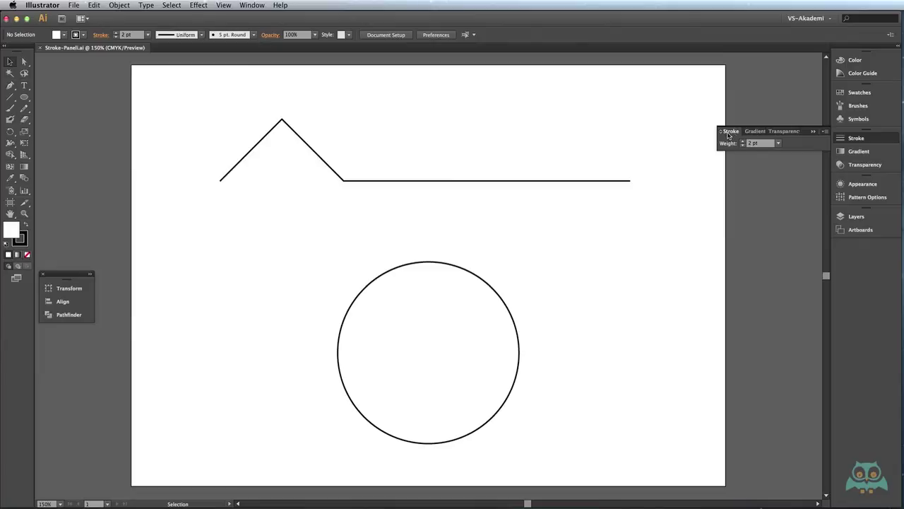
{"action": "left_click", "coordinate": [721, 132]}
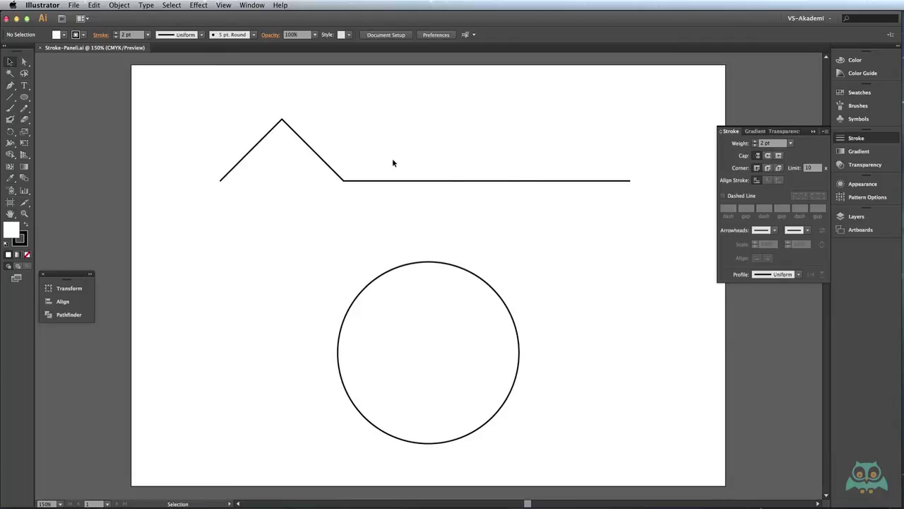
- Raise the selected zigzag path's stroke weight from 2 pt to 4 pt
{"action": "left_click", "coordinate": [325, 162]}
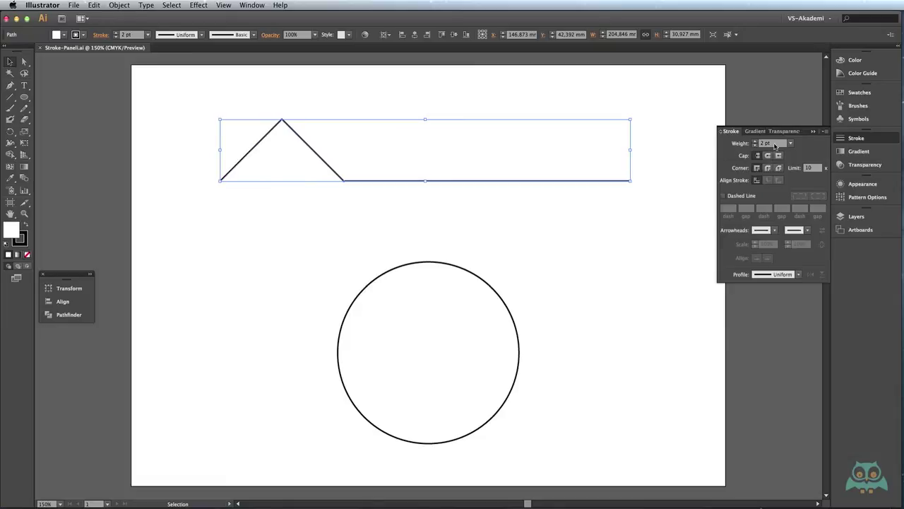
{"action": "left_click", "coordinate": [790, 144]}
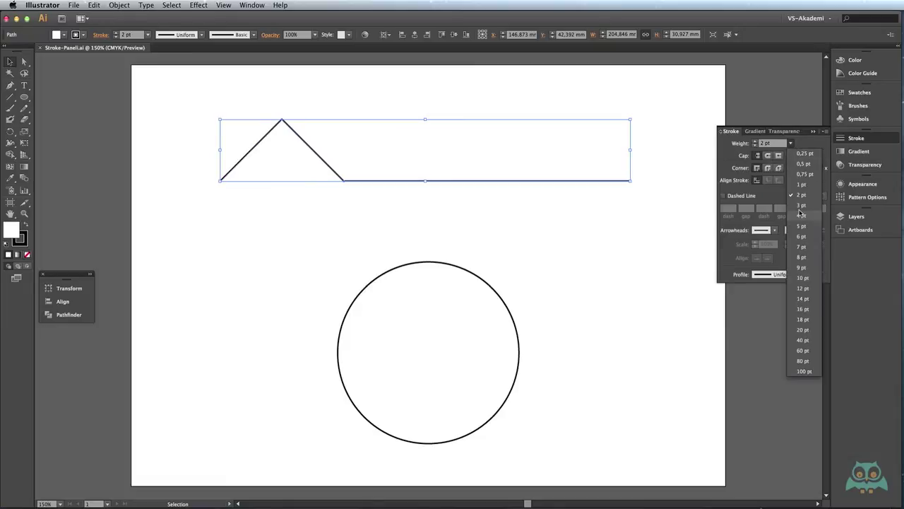
{"action": "left_click", "coordinate": [803, 147]}
{"action": "left_click", "coordinate": [771, 145]}
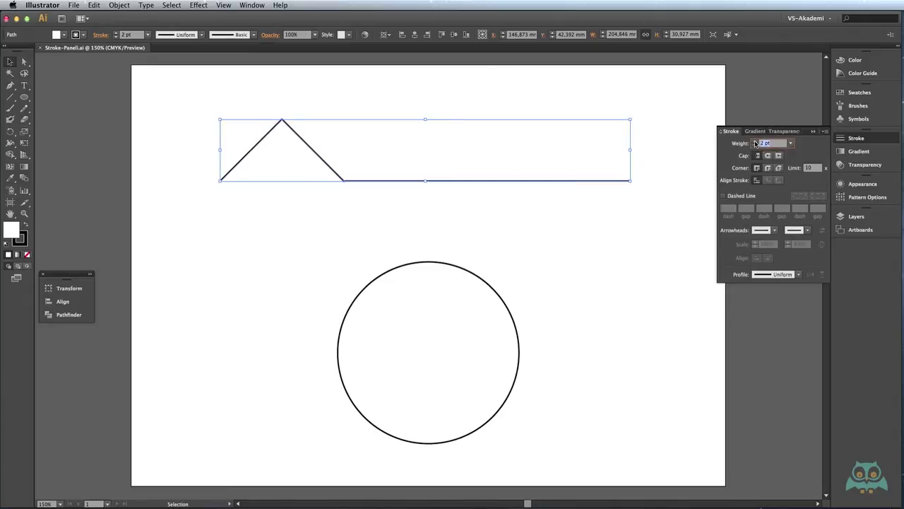
{"action": "left_click", "coordinate": [755, 141]}
{"action": "key", "text": "ctrl+shift+a"}
{"action": "left_click", "coordinate": [755, 142]}
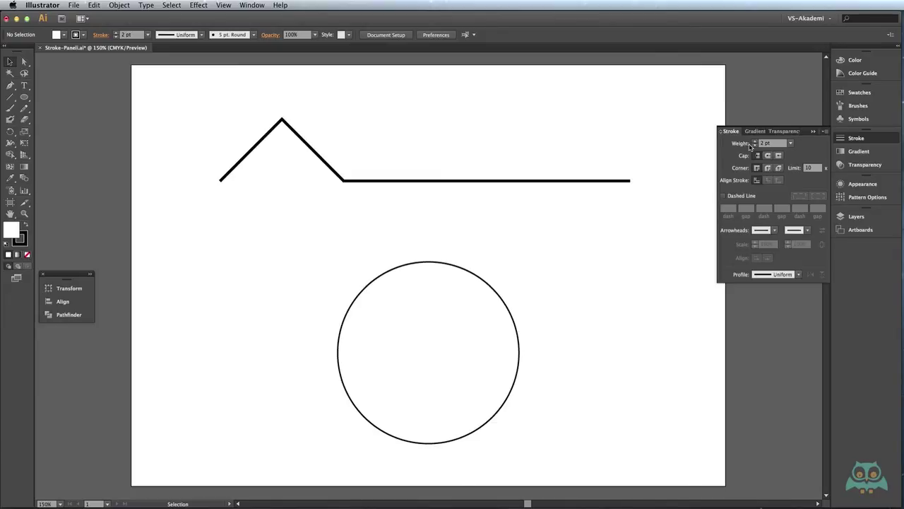
{"action": "left_click", "coordinate": [310, 148]}
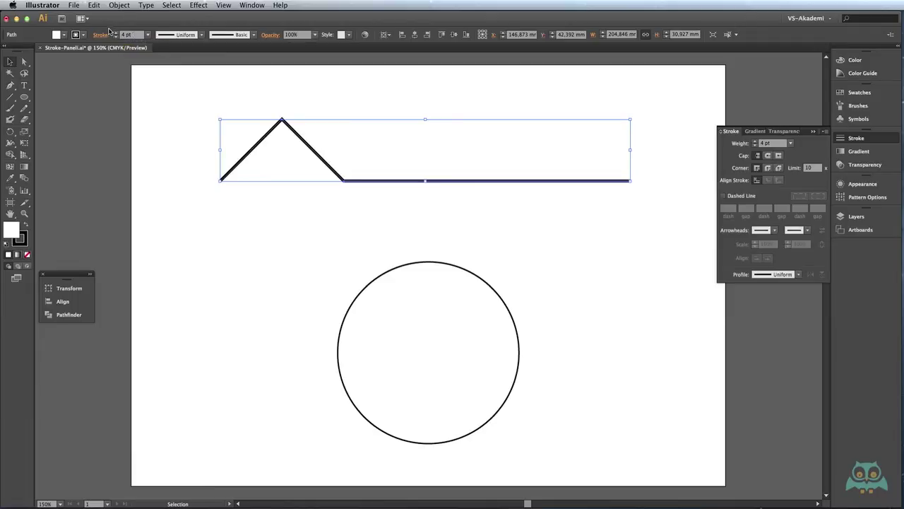
- Try butt and round caps on the zigzag line, finishing with projecting caps
{"action": "left_click", "coordinate": [99, 37]}
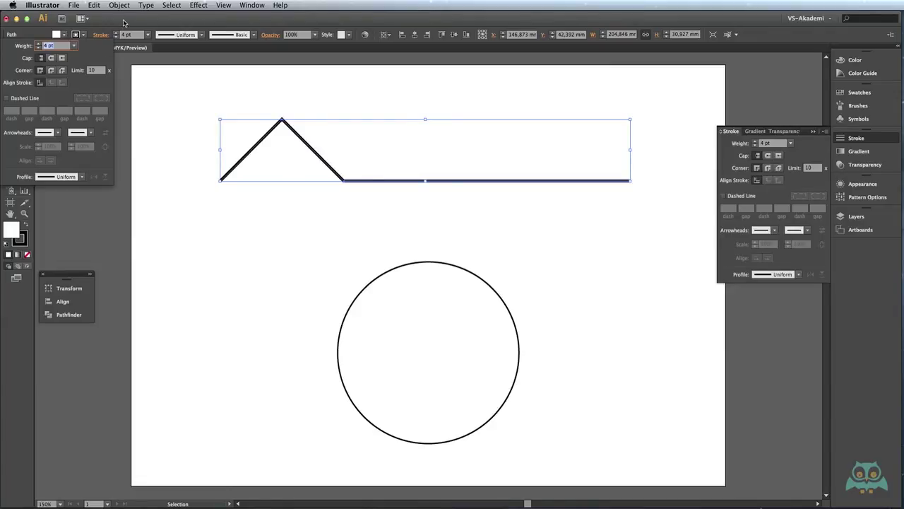
{"action": "left_click", "coordinate": [124, 22]}
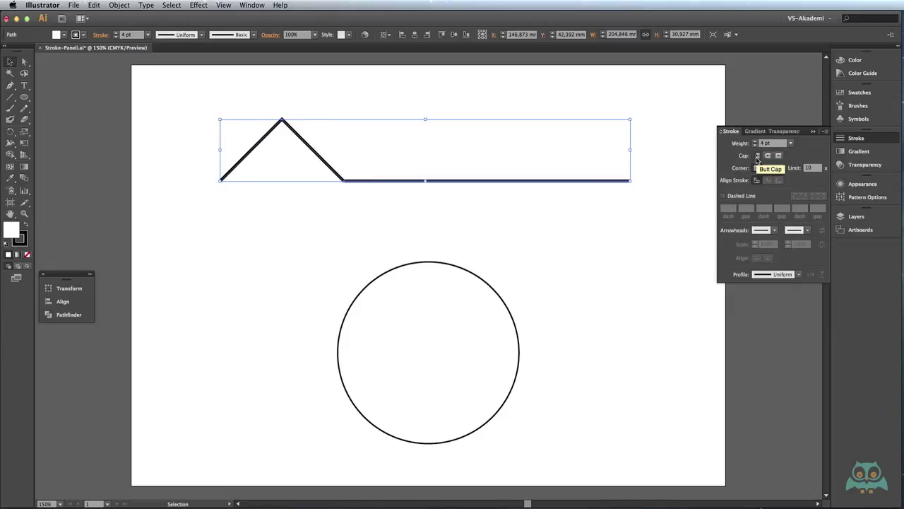
{"action": "left_click", "coordinate": [757, 156]}
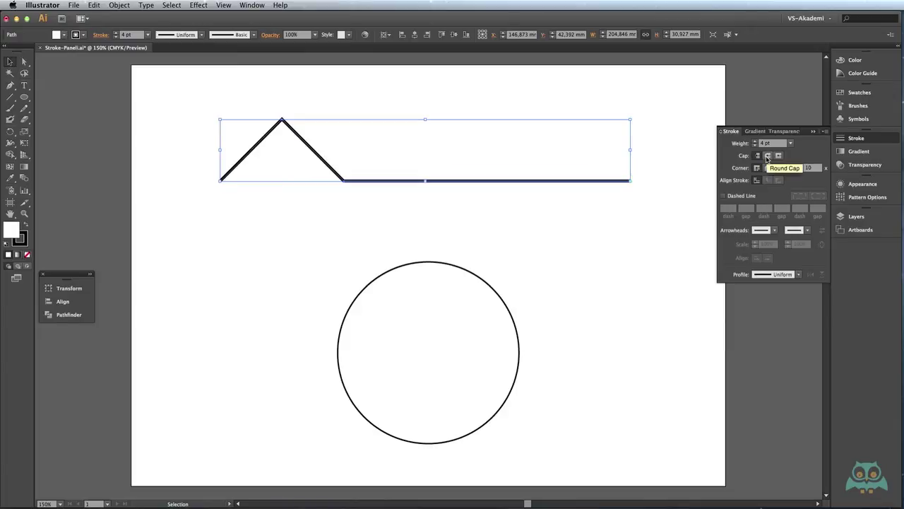
{"action": "left_click", "coordinate": [767, 156]}
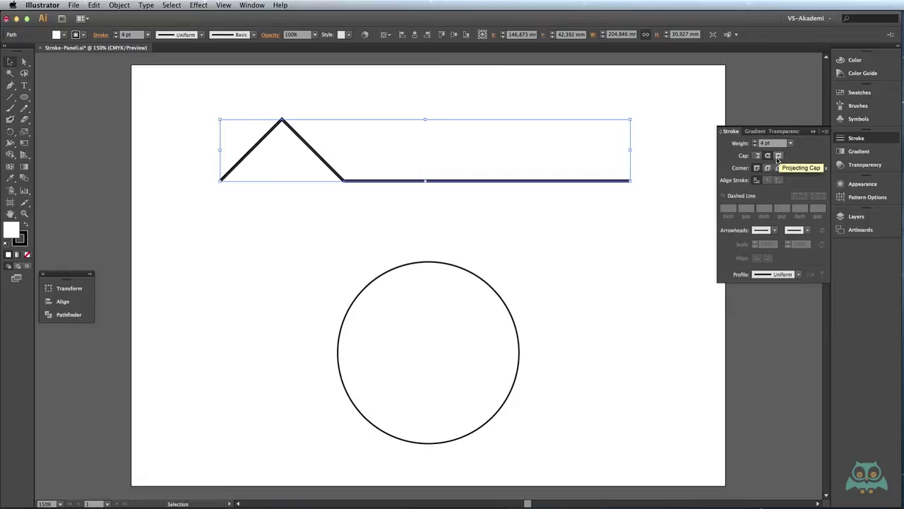
{"action": "left_click", "coordinate": [778, 157]}
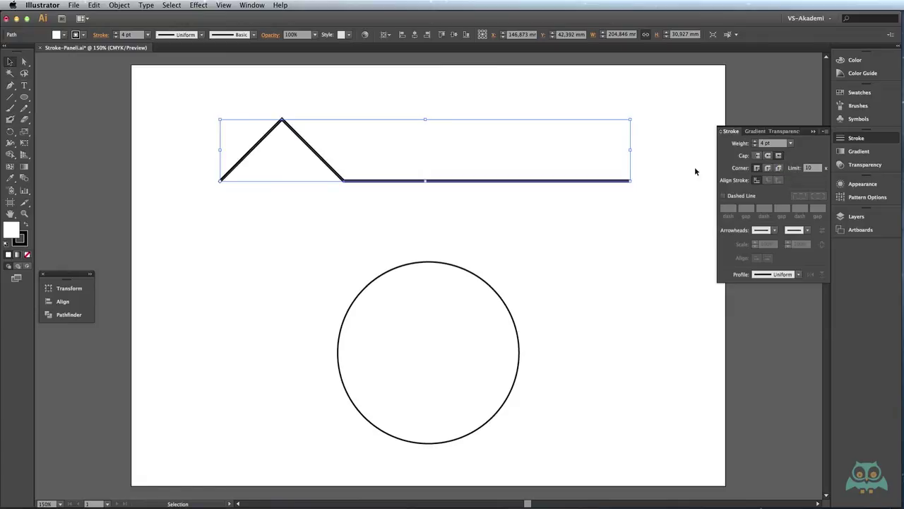
- Zoom in on the line's right end and settle on a Butt cap, then fit the artboard
{"action": "left_click", "coordinate": [664, 185]}
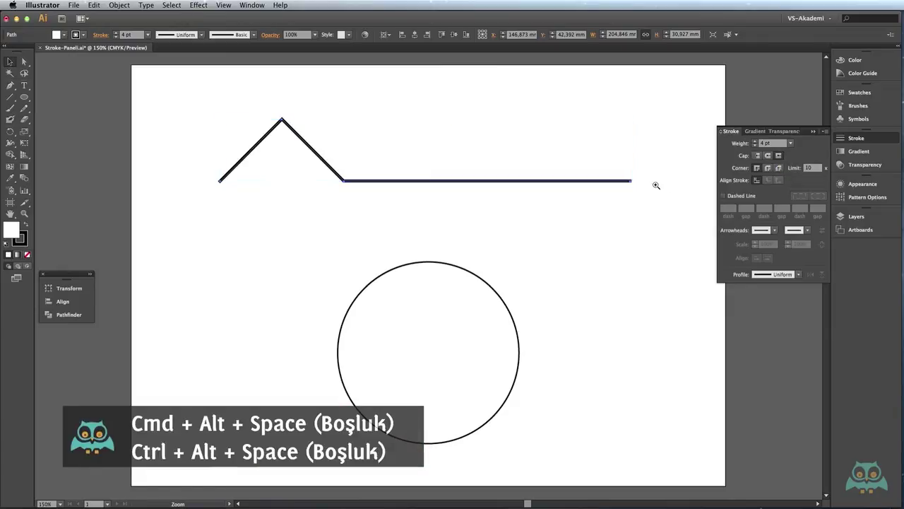
{"action": "left_click_drag", "start_coordinate": [627, 171], "coordinate": [643, 195]}
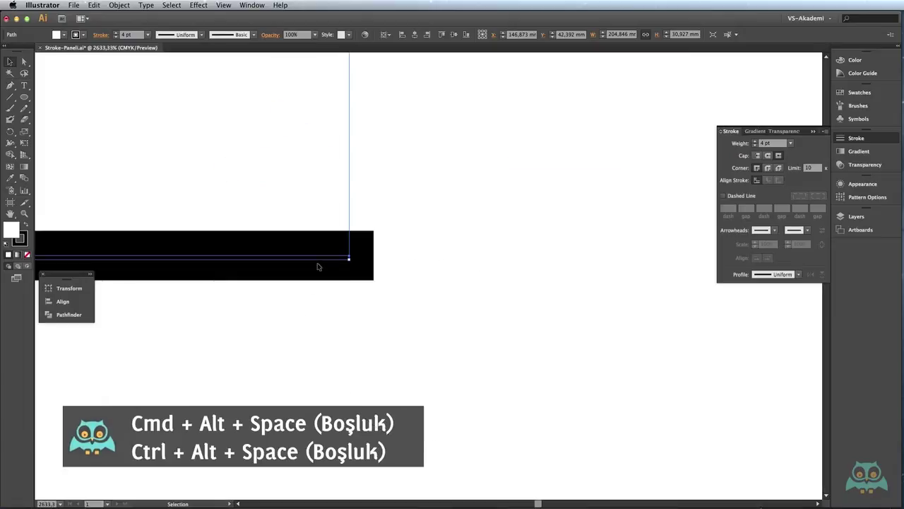
{"action": "left_click", "coordinate": [768, 155]}
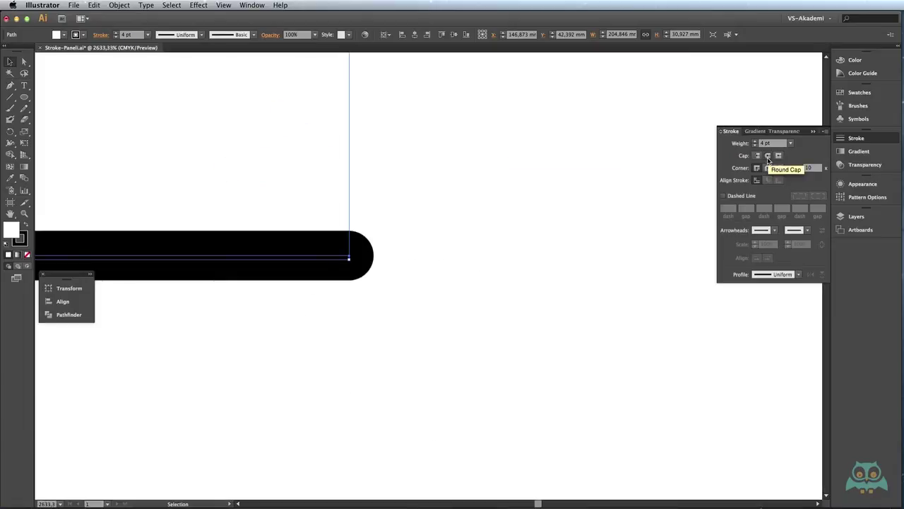
{"action": "left_click", "coordinate": [778, 155]}
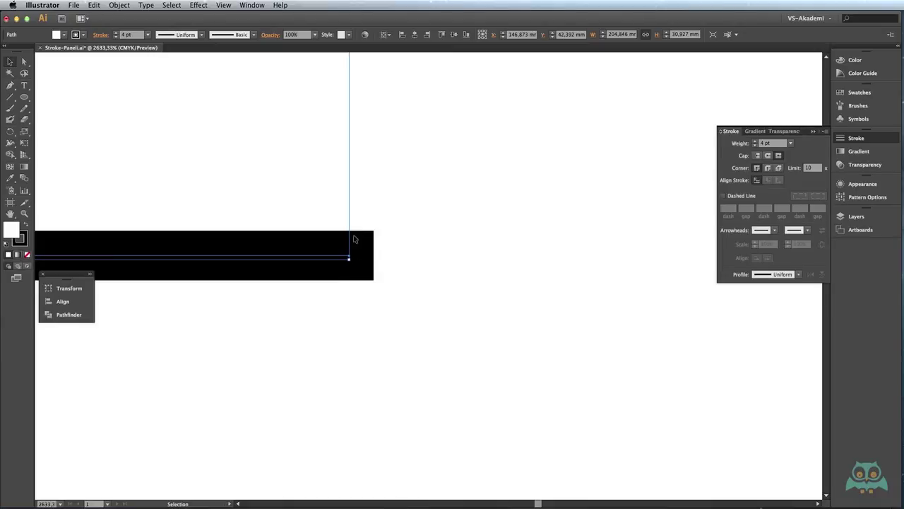
{"action": "left_click", "coordinate": [757, 156]}
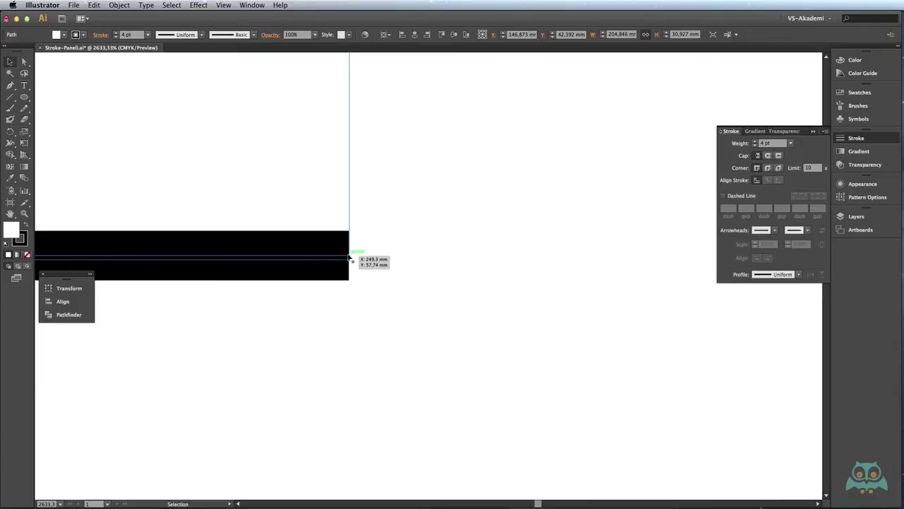
{"action": "key", "text": "a"}
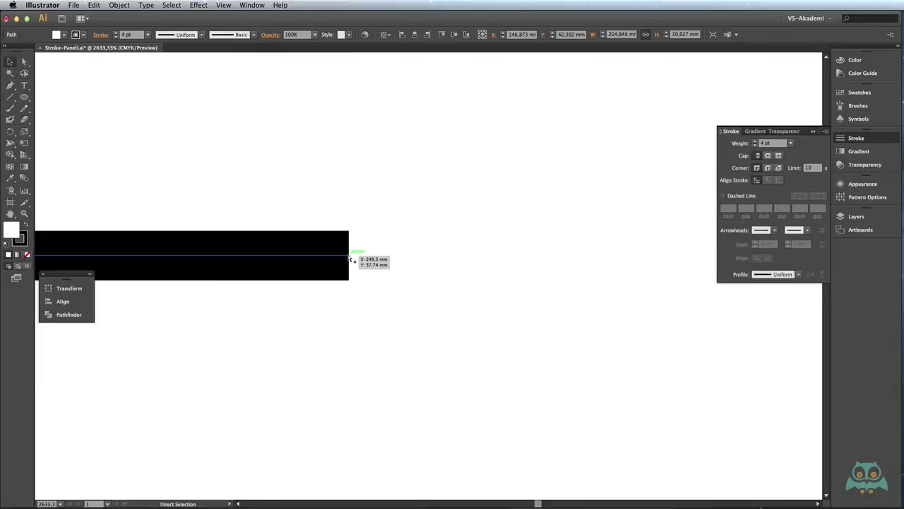
{"action": "key", "text": "ctrl+0"}
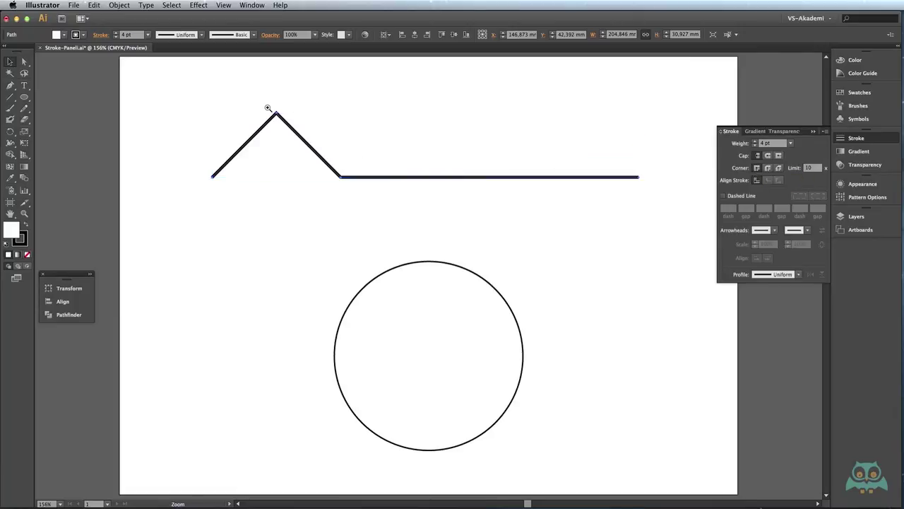
- Zoom into the zigzag peak and change its corner join from round to bevel
{"action": "left_click_drag", "start_coordinate": [265, 99], "coordinate": [433, 298]}
{"action": "left_click_drag", "start_coordinate": [534, 267], "coordinate": [421, 200]}
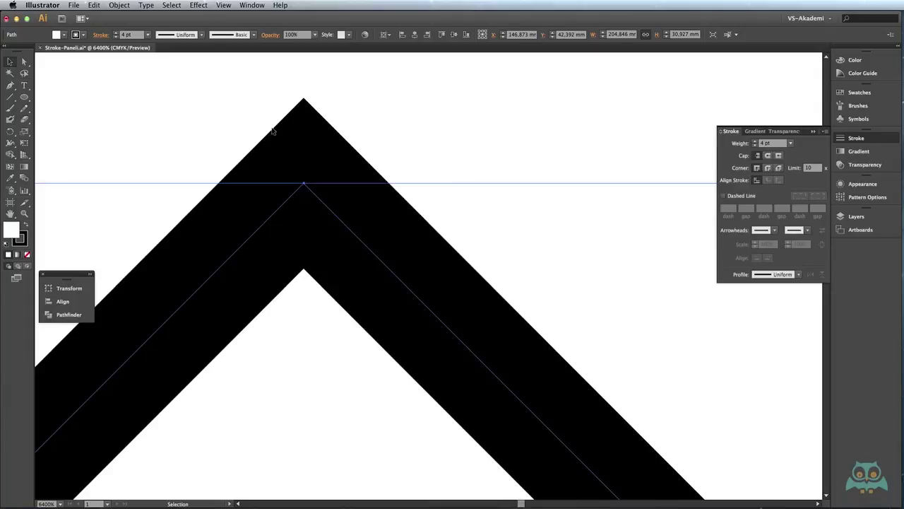
{"action": "left_click", "coordinate": [768, 167]}
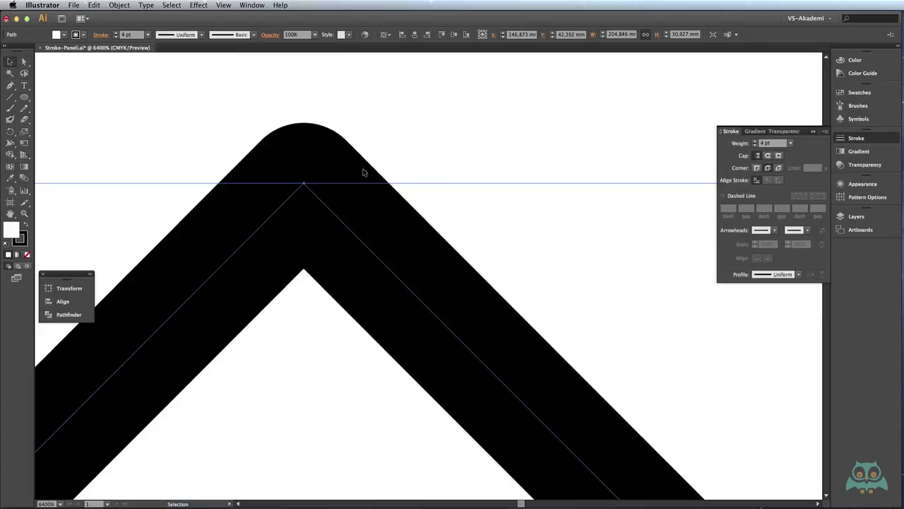
{"action": "left_click", "coordinate": [779, 168]}
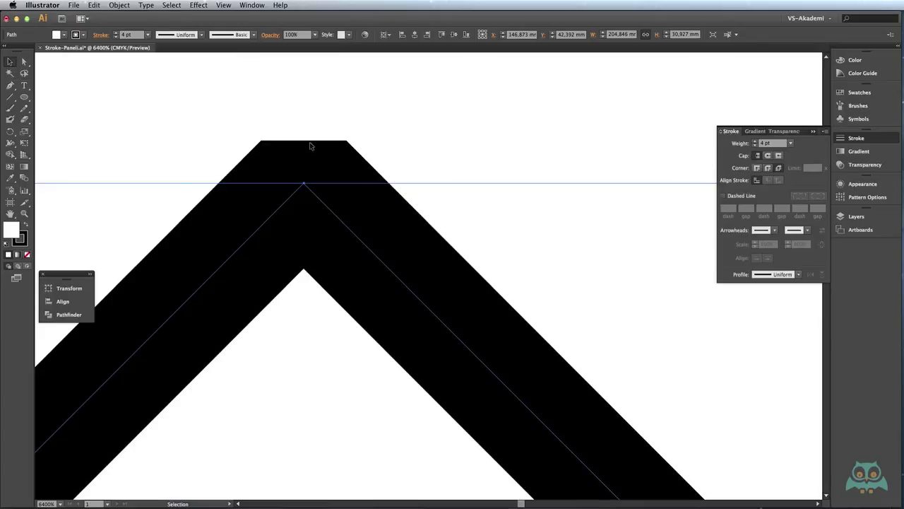
{"action": "scroll", "coordinate": [414, 305], "scroll_direction": "down", "scroll_amount": 5}
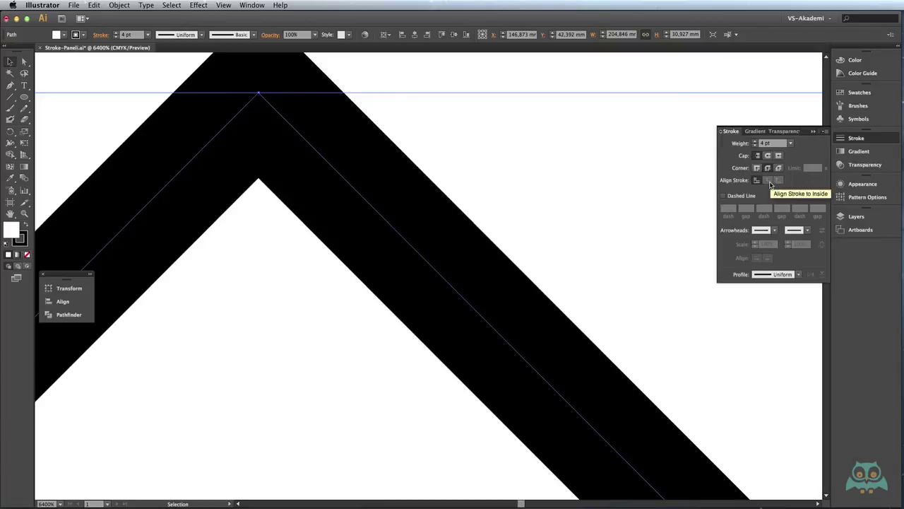
{"action": "key", "text": "ctrl+0"}
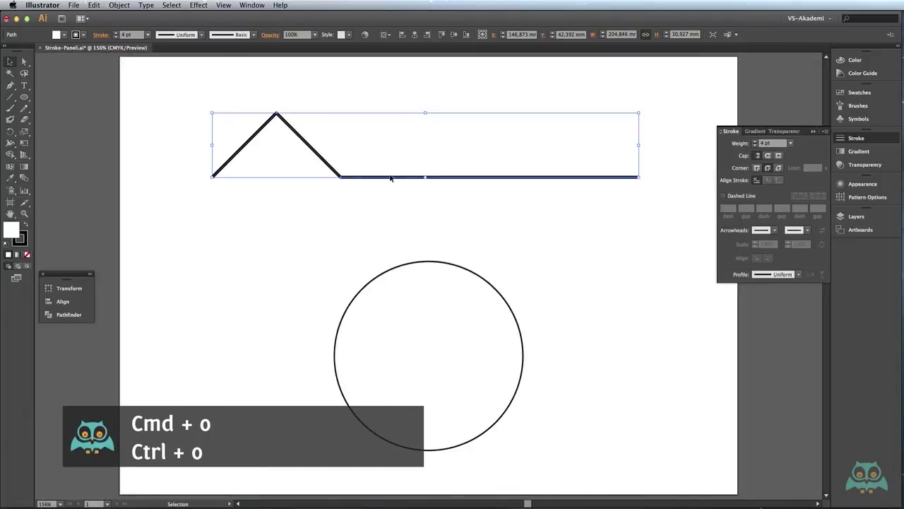
- Give the circle a 6 pt stroke aligned to the outside of its path
{"action": "left_click", "coordinate": [417, 262]}
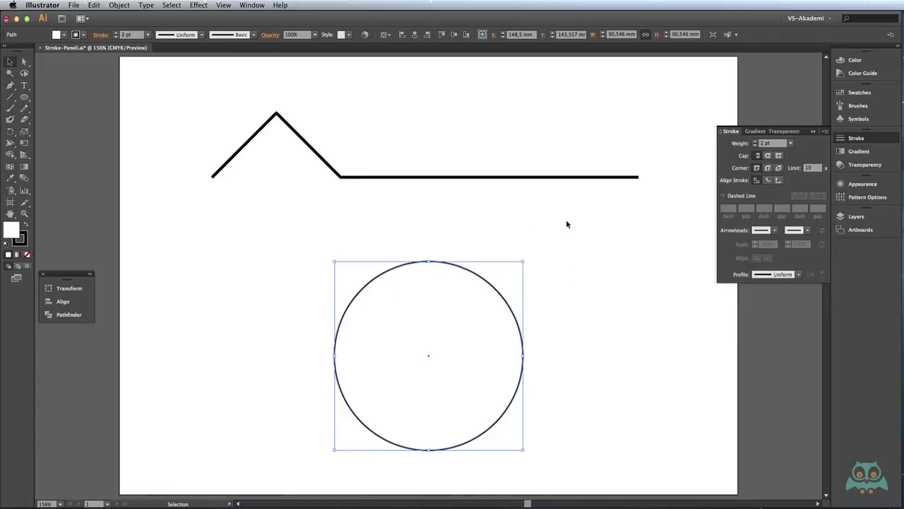
{"action": "left_click_drag", "start_coordinate": [422, 251], "coordinate": [441, 261]}
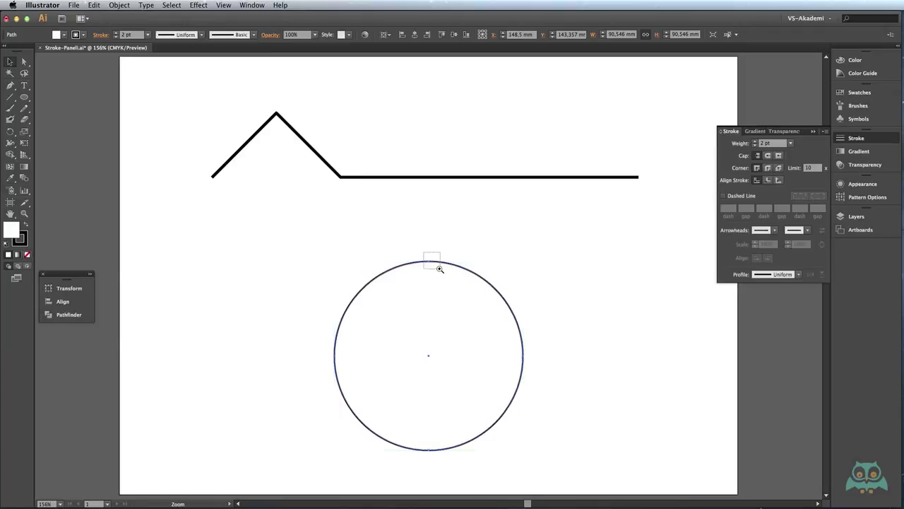
{"action": "left_click", "coordinate": [755, 141]}
{"action": "left_click", "coordinate": [755, 141]}
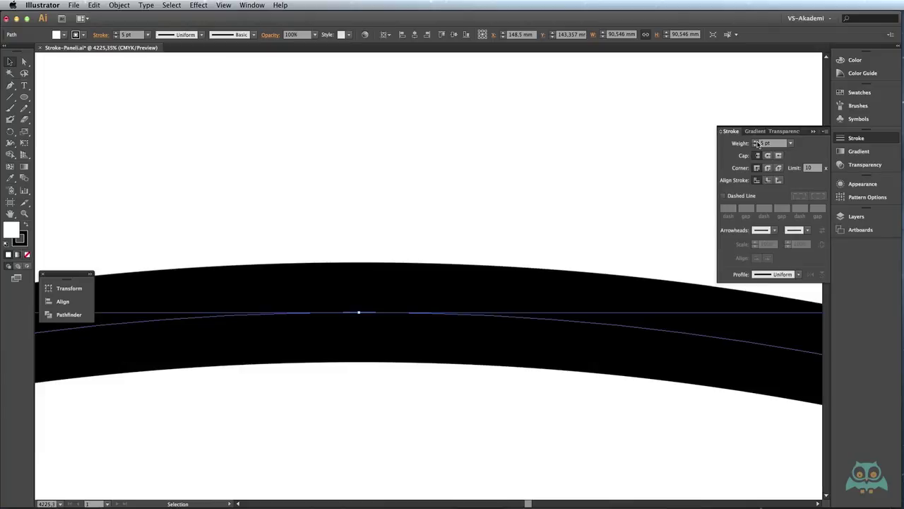
{"action": "left_click", "coordinate": [755, 141]}
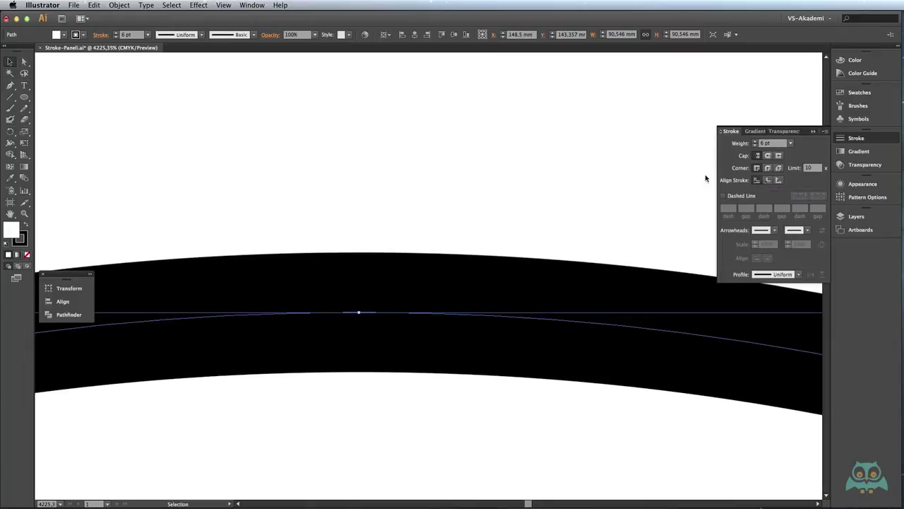
{"action": "left_click", "coordinate": [769, 181]}
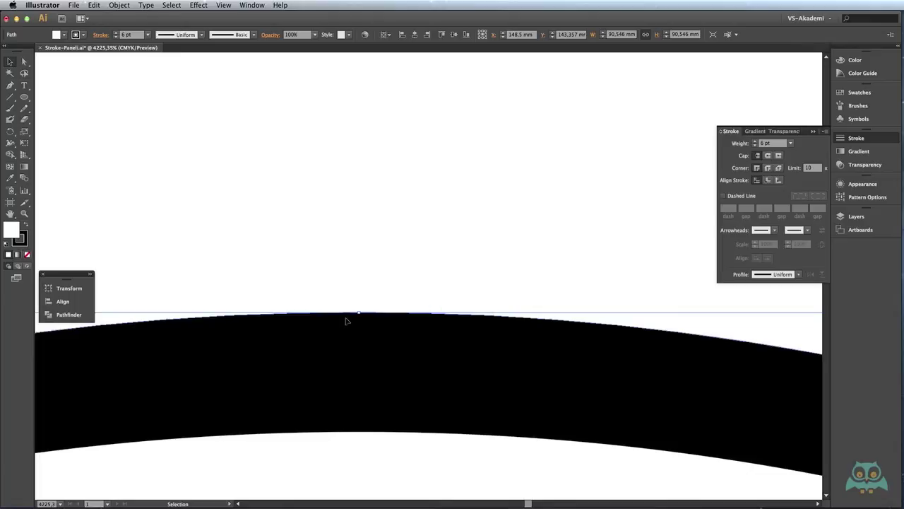
{"action": "left_click", "coordinate": [778, 181]}
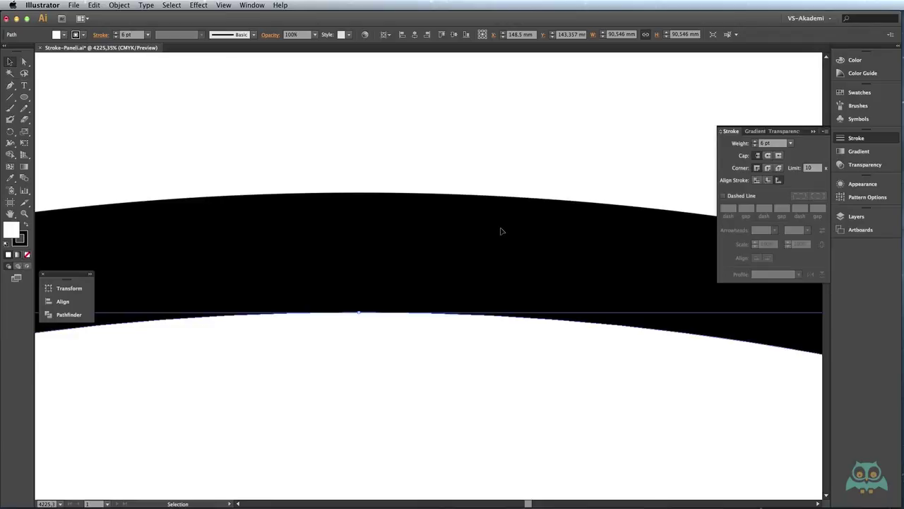
{"action": "key", "text": "ctrl+0"}
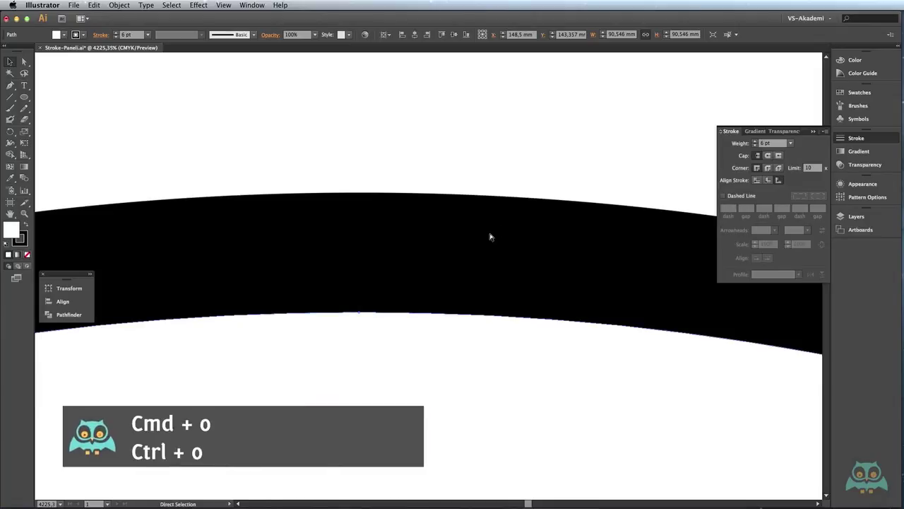
{"action": "key", "text": "v"}
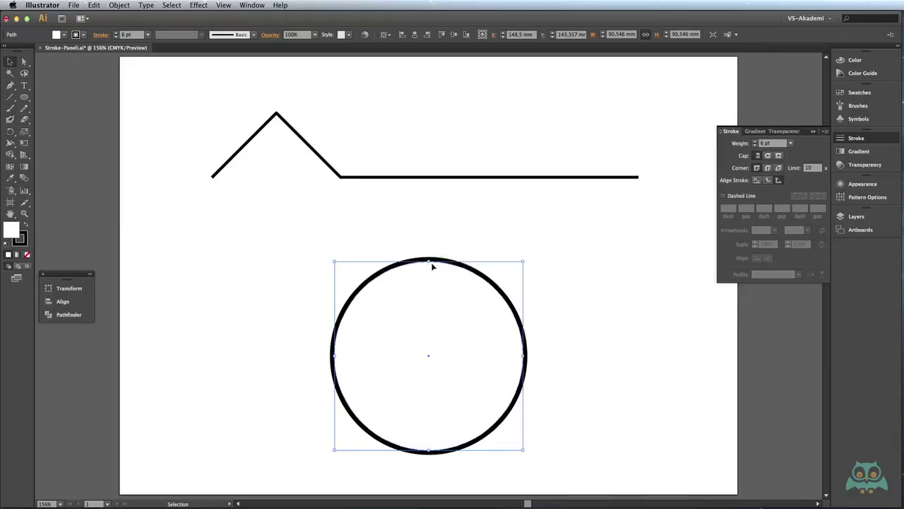
- Enable Dashed Line on the circle with dash 6, gap 12, dash 2, gap 6 pt
{"action": "left_click", "coordinate": [722, 196]}
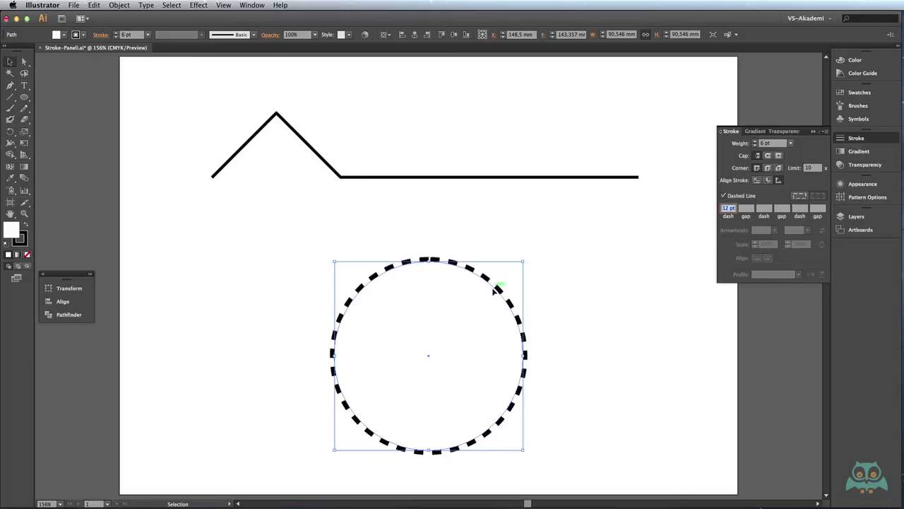
{"action": "left_click", "coordinate": [736, 209]}
{"action": "left_click_drag", "start_coordinate": [736, 209], "coordinate": [721, 210]}
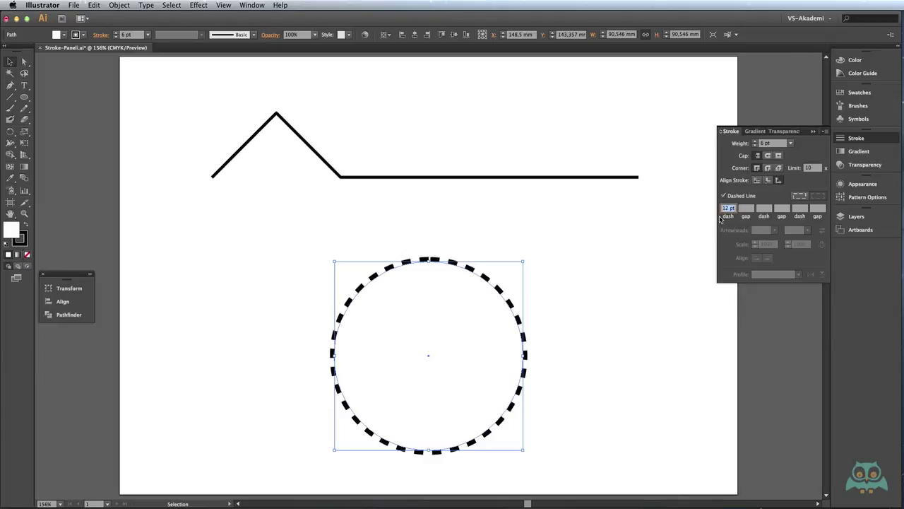
{"action": "type", "text": "6"}
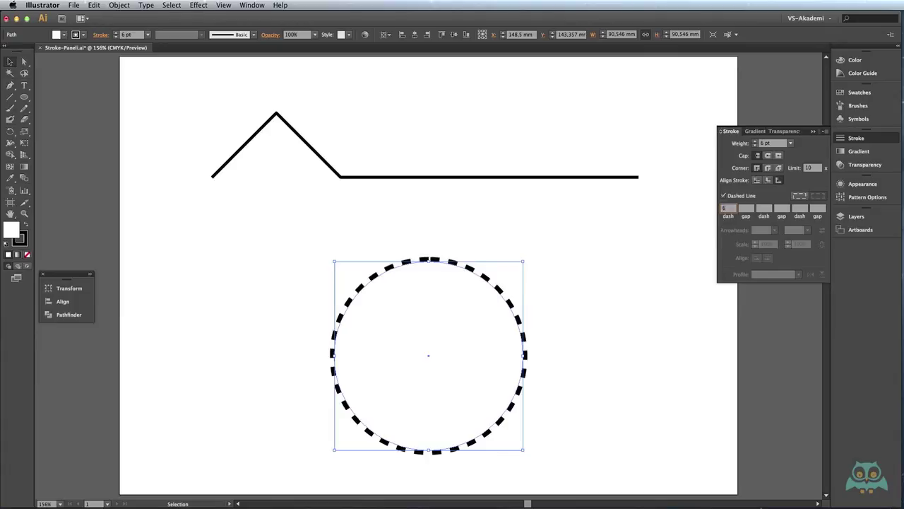
{"action": "left_click", "coordinate": [746, 210]}
{"action": "type", "text": "12"}
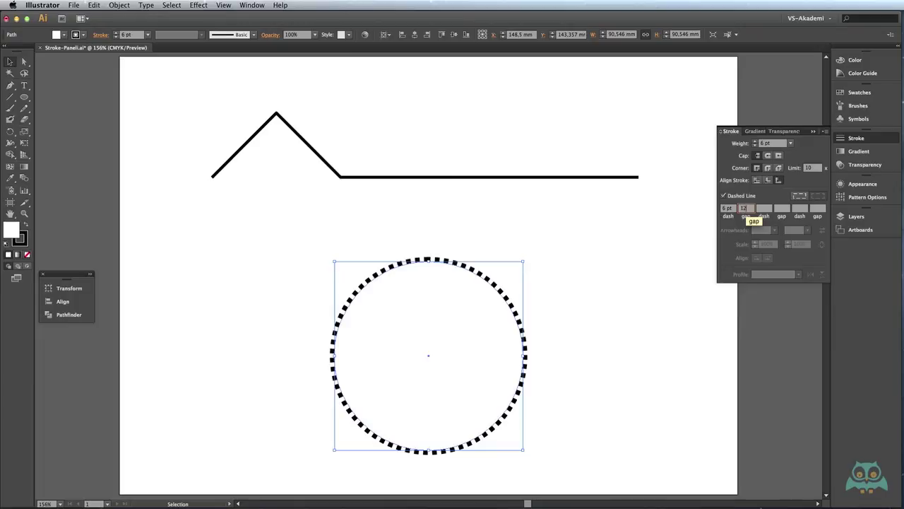
{"action": "key", "text": "Return"}
{"action": "type", "text": "2"}
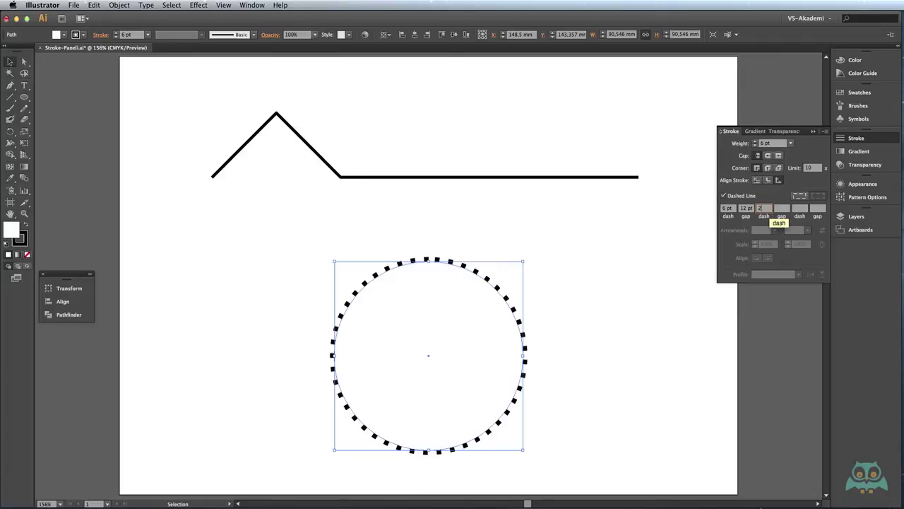
{"action": "key", "text": "Tab"}
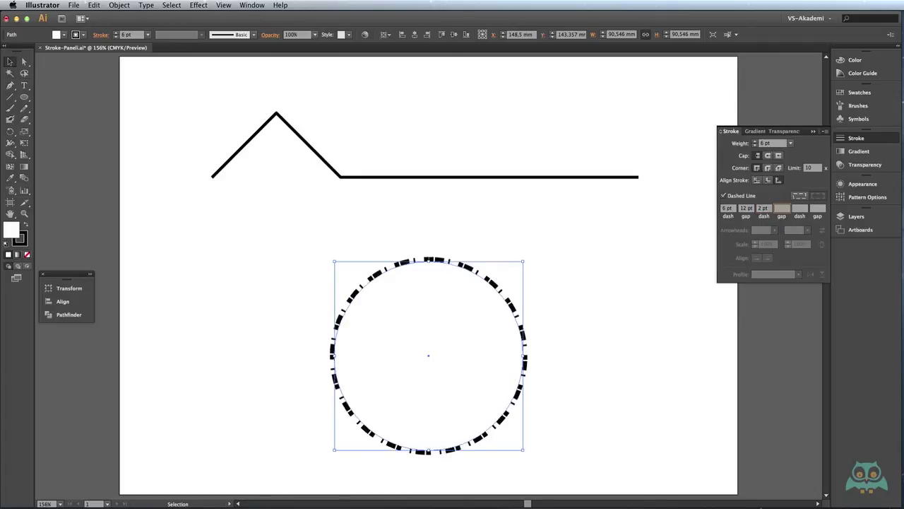
{"action": "type", "text": "6"}
{"action": "key", "text": "Tab"}
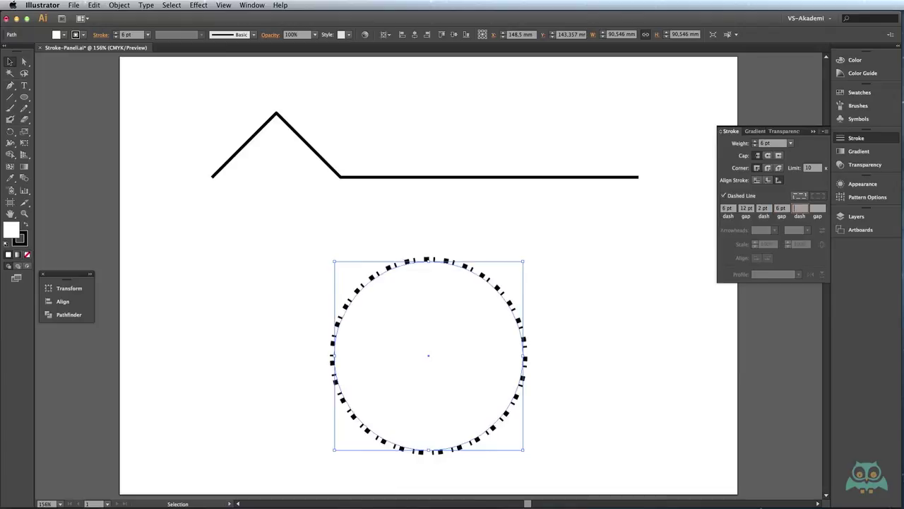
- Zoom in on the circle's dashed edge and switch the dashes to Round Cap
{"action": "left_click_drag", "start_coordinate": [463, 260], "coordinate": [506, 303]}
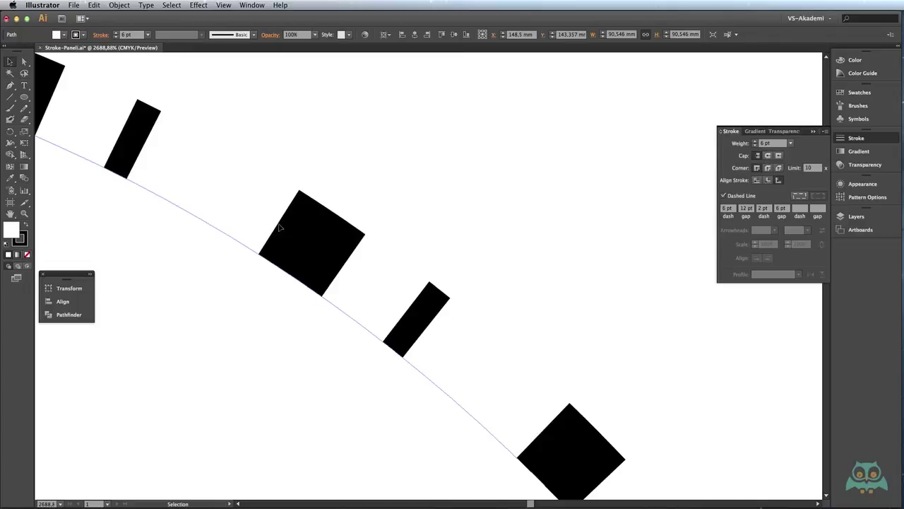
{"action": "left_click", "coordinate": [768, 156]}
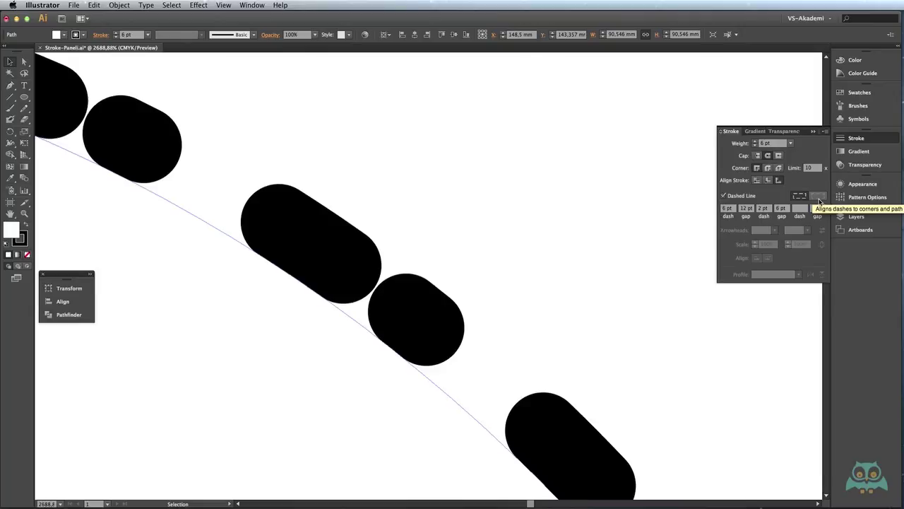
{"action": "key", "text": "ctrl+0"}
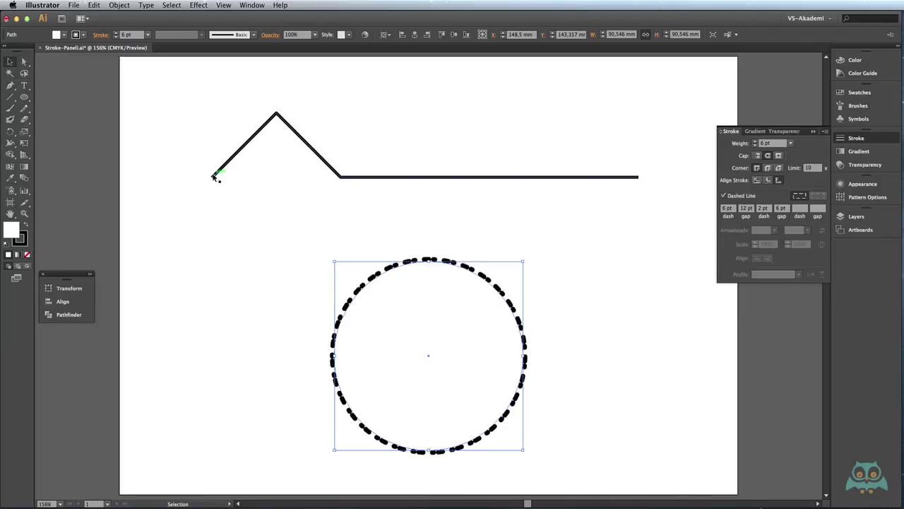
- Select the zigzag line and set its start arrowhead to a filled circle
{"action": "left_click", "coordinate": [427, 178]}
{"action": "left_click", "coordinate": [430, 177]}
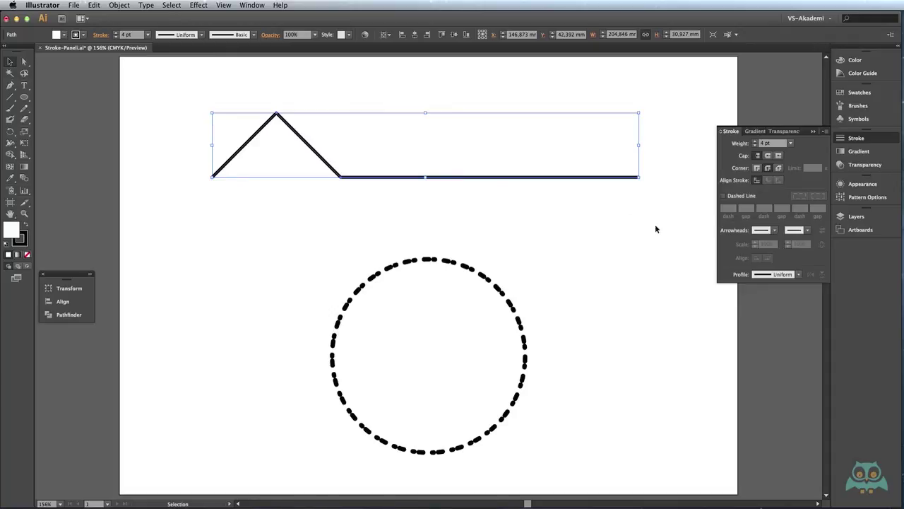
{"action": "left_click", "coordinate": [775, 234]}
{"action": "scroll", "coordinate": [735, 285], "scroll_direction": "down", "scroll_amount": 3}
{"action": "scroll", "coordinate": [737, 305], "scroll_direction": "down", "scroll_amount": 5}
{"action": "left_click", "coordinate": [735, 265]}
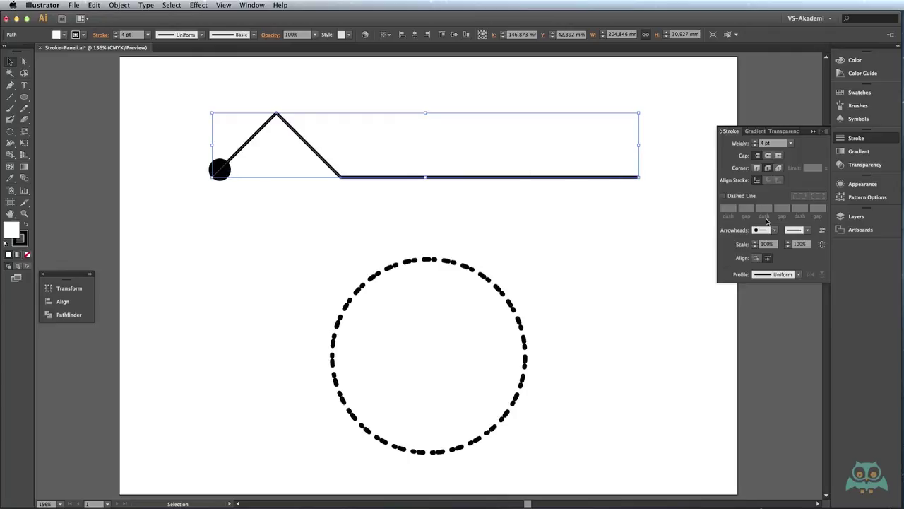
- Set the zigzag line's end arrowhead to a triangular arrow
{"action": "left_click", "coordinate": [806, 234]}
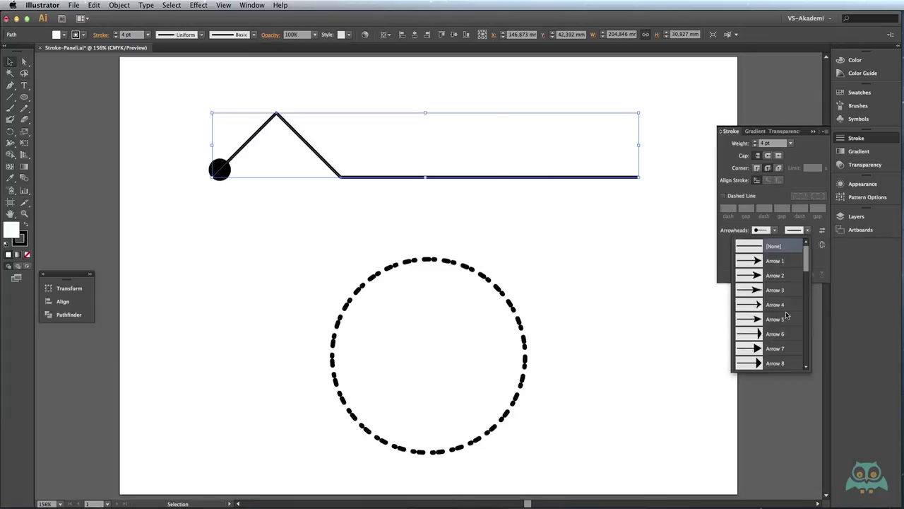
{"action": "scroll", "coordinate": [785, 322], "scroll_direction": "down", "scroll_amount": 2}
{"action": "scroll", "coordinate": [785, 322], "scroll_direction": "down", "scroll_amount": 3}
{"action": "scroll", "coordinate": [786, 323], "scroll_direction": "down", "scroll_amount": 4}
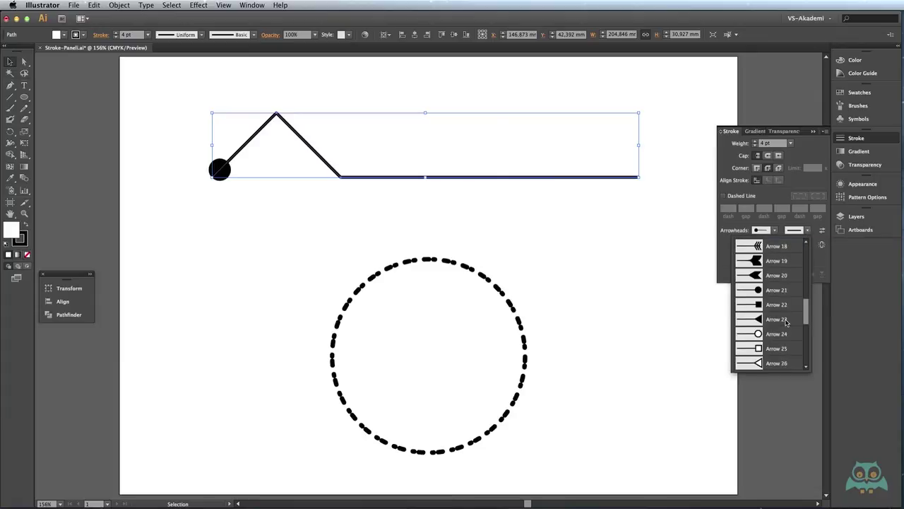
{"action": "scroll", "coordinate": [786, 323], "scroll_direction": "down", "scroll_amount": 4}
{"action": "scroll", "coordinate": [786, 322], "scroll_direction": "down", "scroll_amount": 3}
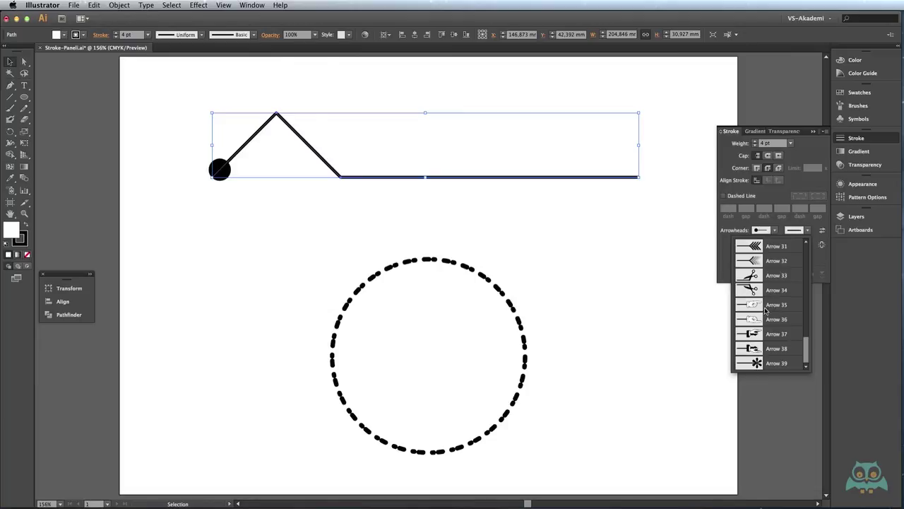
{"action": "scroll", "coordinate": [781, 286], "scroll_direction": "up", "scroll_amount": 3}
{"action": "scroll", "coordinate": [781, 286], "scroll_direction": "up", "scroll_amount": 2}
{"action": "scroll", "coordinate": [781, 286], "scroll_direction": "up", "scroll_amount": 2}
{"action": "scroll", "coordinate": [781, 286], "scroll_direction": "up", "scroll_amount": 2}
{"action": "scroll", "coordinate": [781, 286], "scroll_direction": "up", "scroll_amount": 1}
{"action": "scroll", "coordinate": [782, 286], "scroll_direction": "up", "scroll_amount": 2}
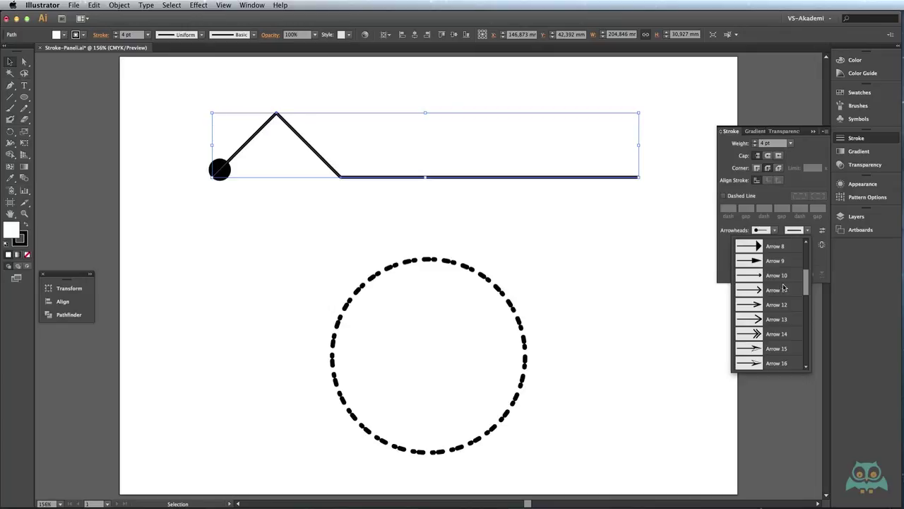
{"action": "left_click", "coordinate": [788, 264]}
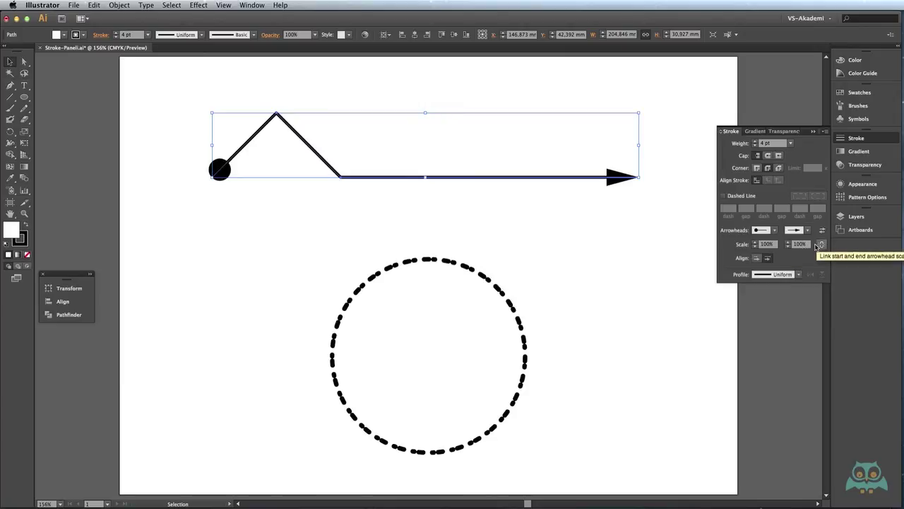
- Link arrowhead scales at 30%, extend tips beyond path ends, and swap start and end arrowheads
{"action": "left_click", "coordinate": [822, 244]}
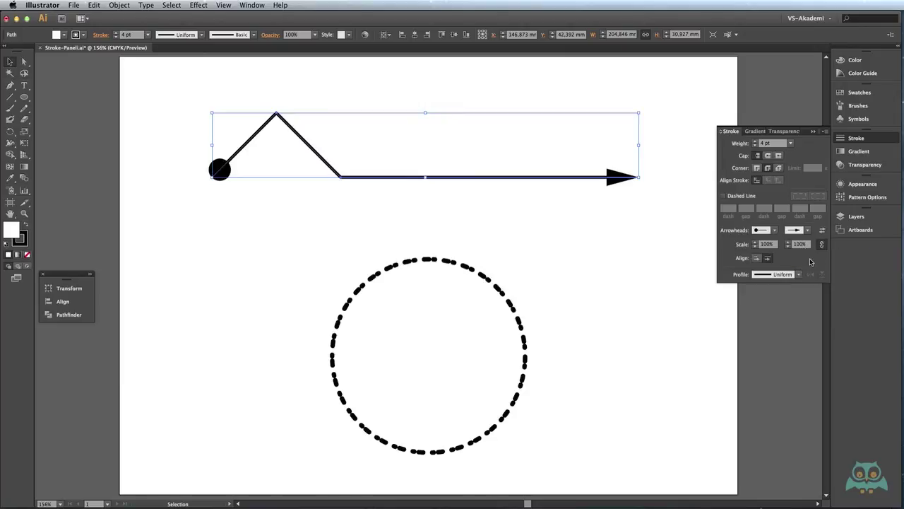
{"action": "left_click", "coordinate": [755, 246]}
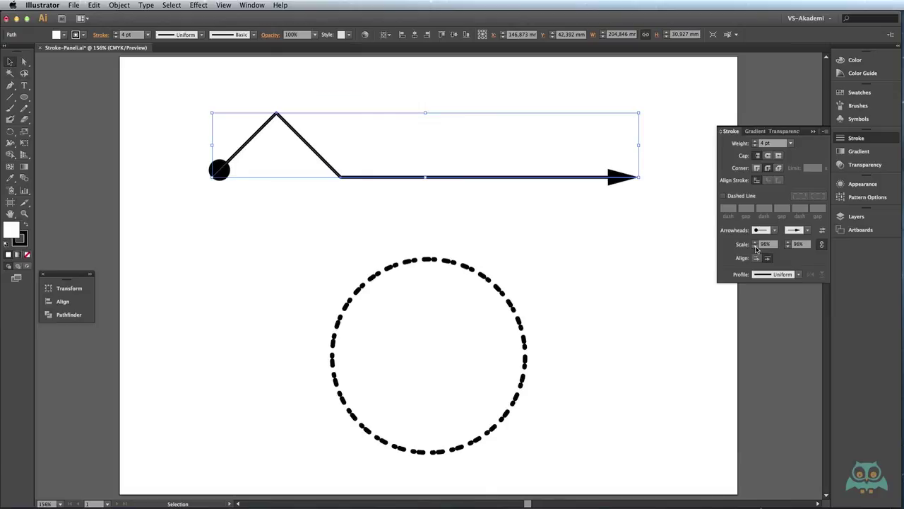
{"action": "left_click", "coordinate": [755, 246]}
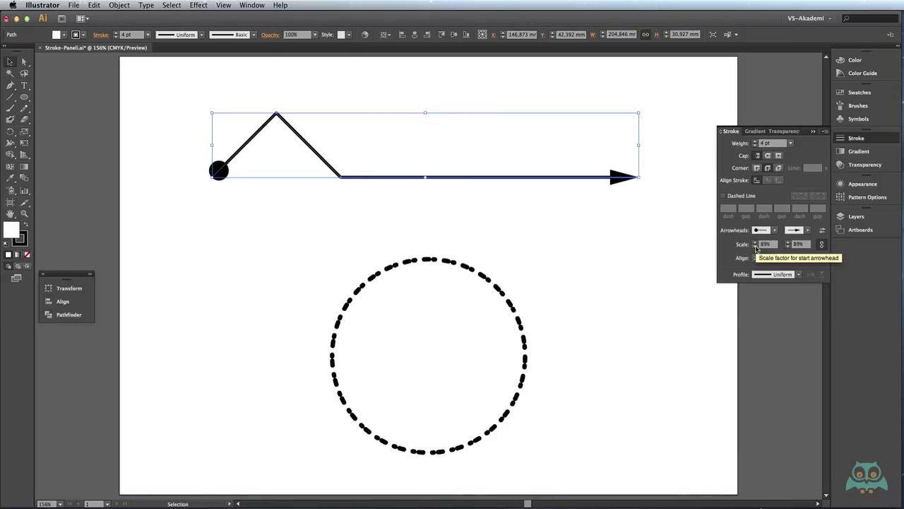
{"action": "left_click", "coordinate": [755, 246]}
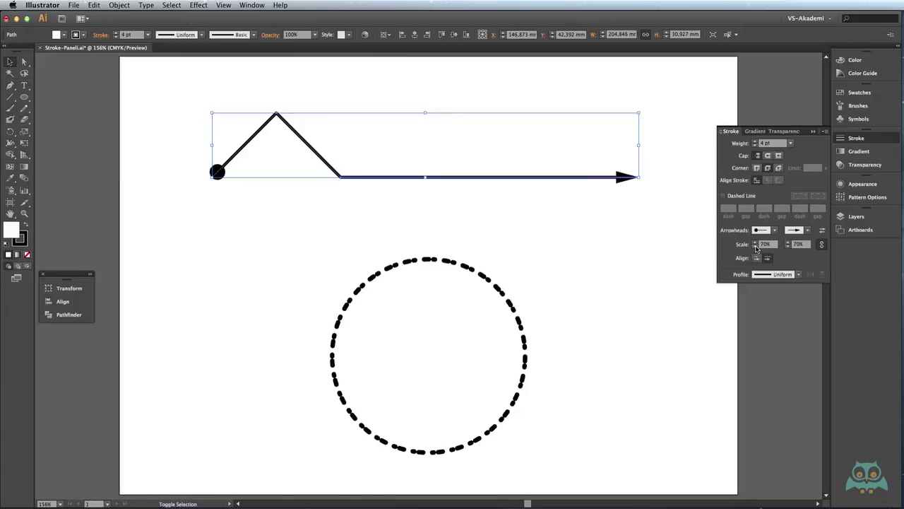
{"action": "left_click", "coordinate": [755, 247]}
{"action": "left_click", "coordinate": [755, 247]}
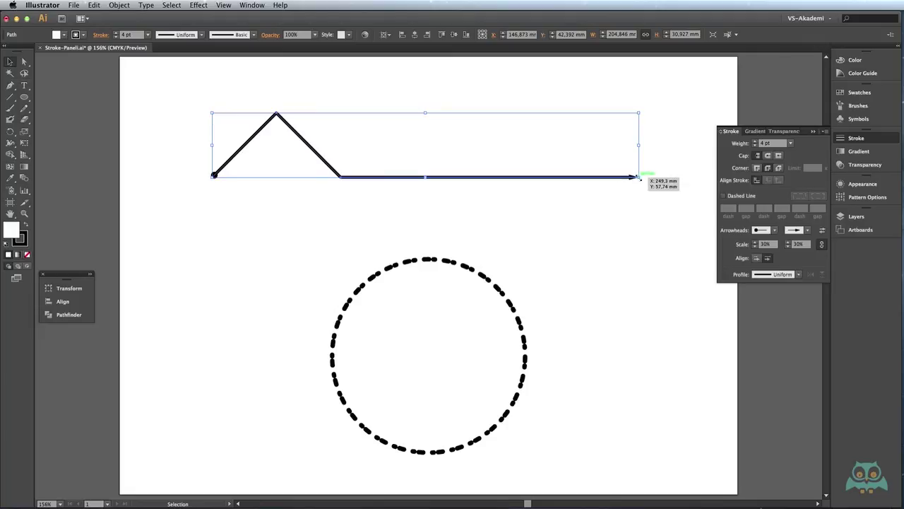
{"action": "left_click", "coordinate": [756, 260]}
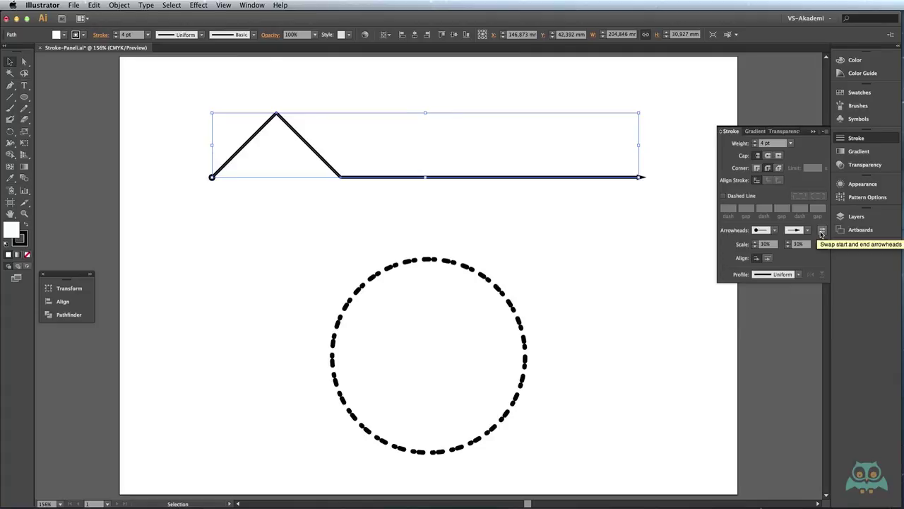
{"action": "left_click", "coordinate": [822, 231]}
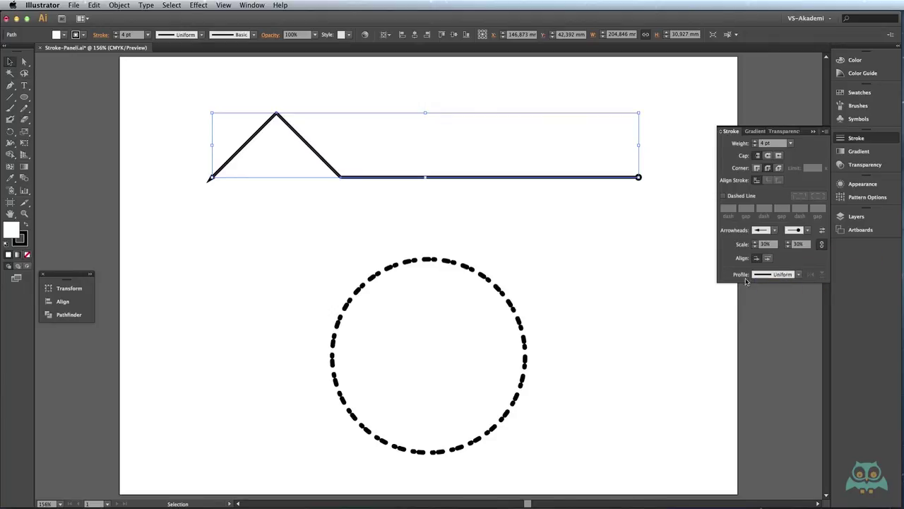
- Try the elliptical width profile on the zigzag line and deselect to preview it
{"action": "left_click", "coordinate": [797, 274]}
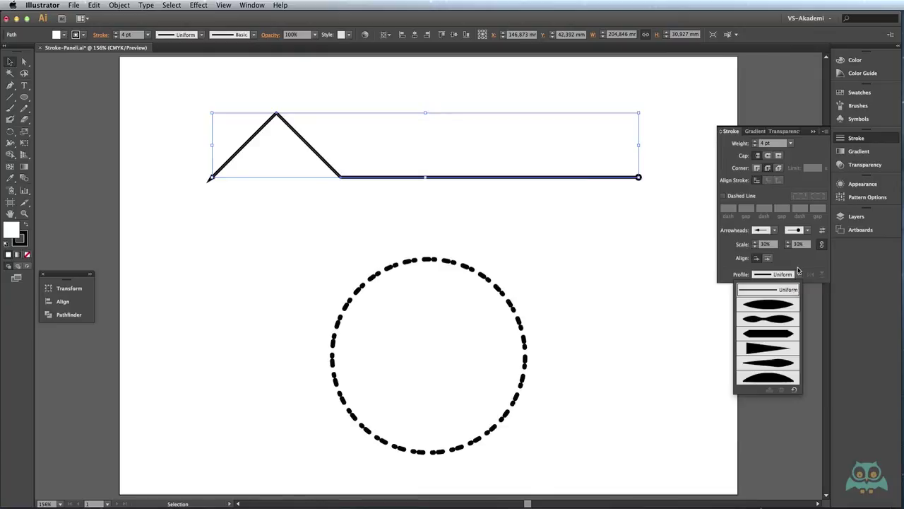
{"action": "left_click", "coordinate": [799, 272]}
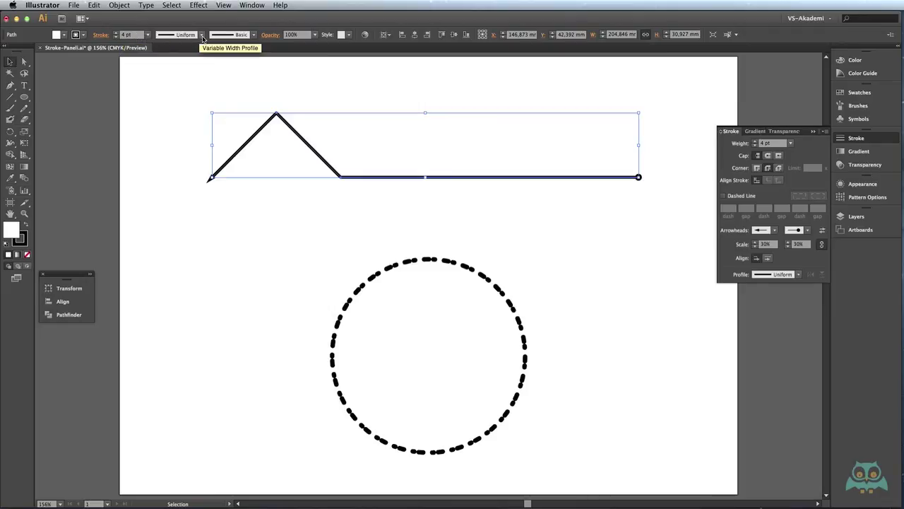
{"action": "left_click", "coordinate": [201, 34]}
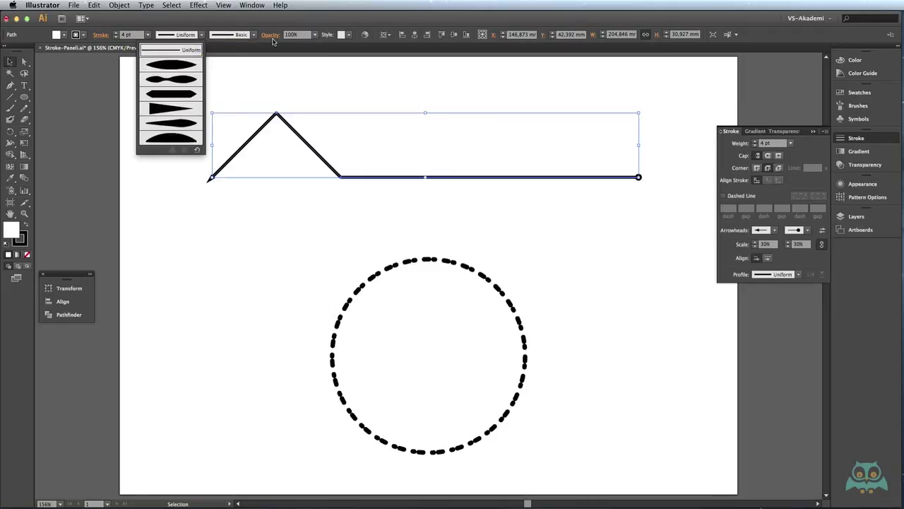
{"action": "left_click", "coordinate": [799, 274]}
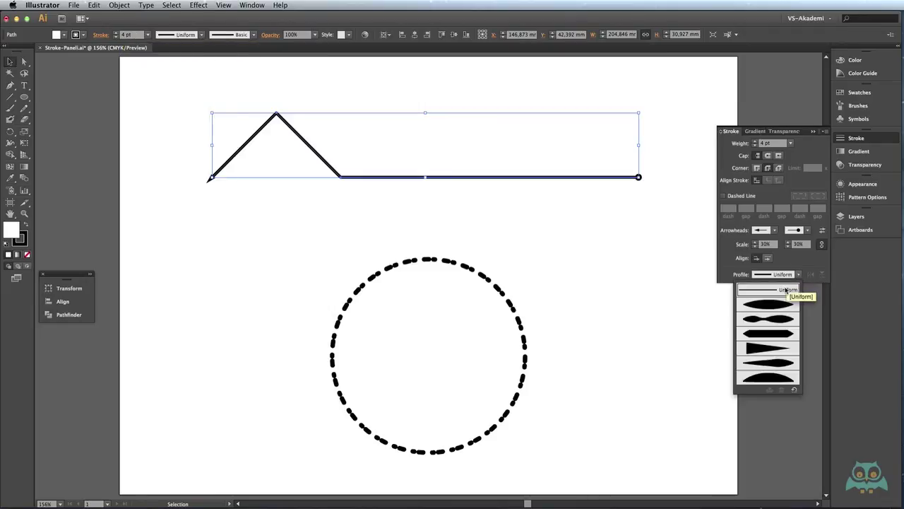
{"action": "left_click", "coordinate": [781, 301]}
{"action": "left_click", "coordinate": [374, 146]}
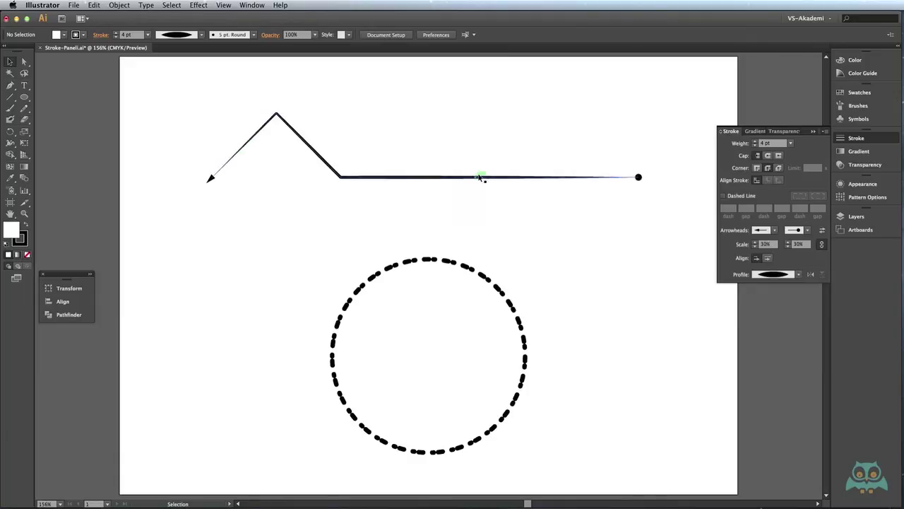
- Switch the zigzag line to Width Profile 4, the tapered triangle, and preview the taper
{"action": "left_click", "coordinate": [480, 177]}
{"action": "left_click", "coordinate": [798, 274]}
{"action": "left_click", "coordinate": [783, 346]}
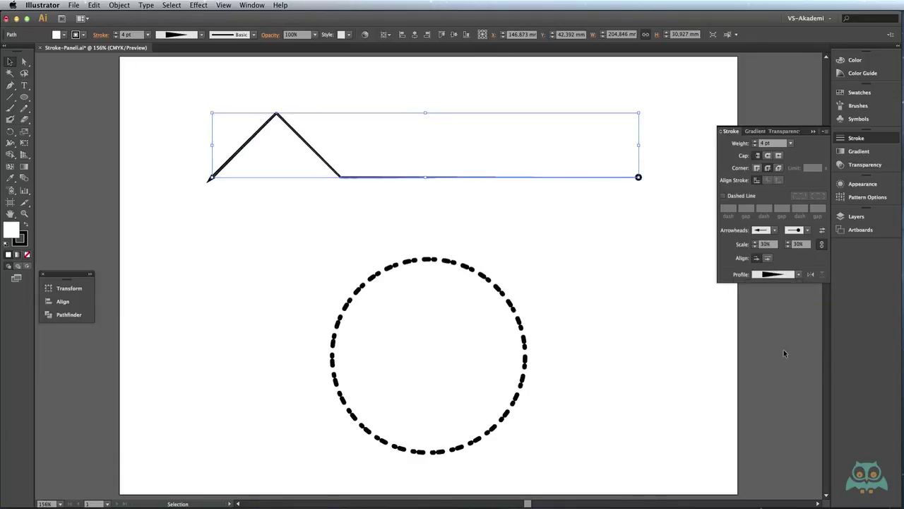
{"action": "left_click", "coordinate": [625, 200]}
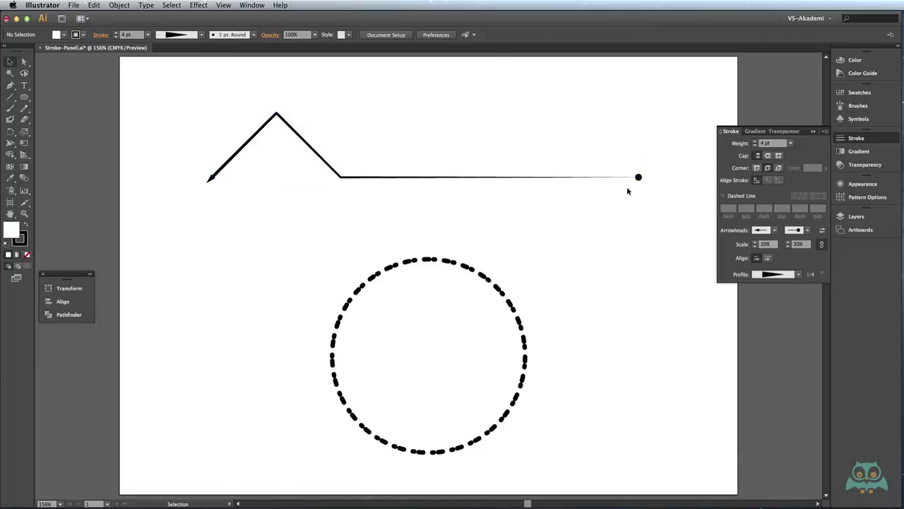